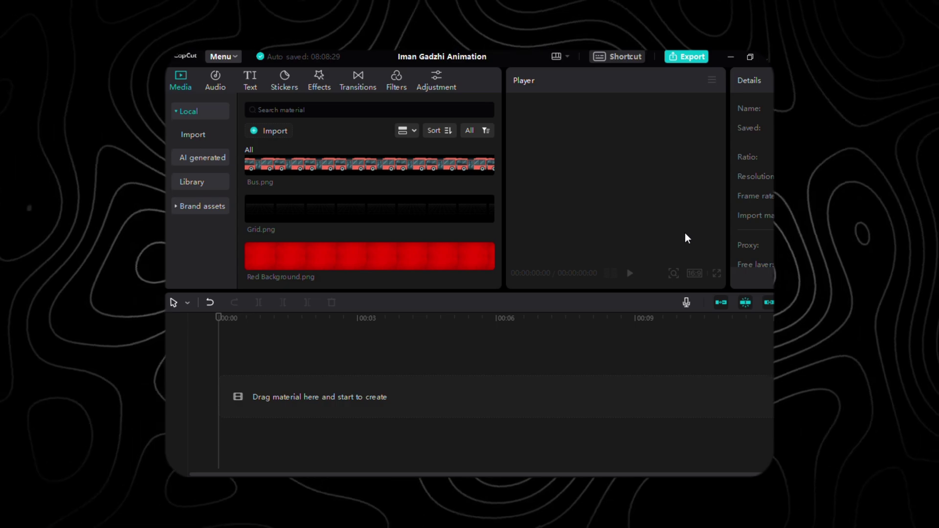
- Add Red Background.png to the timeline, blended as Screen at 10% opacity
drag(445, 250, 246, 403)
click(671, 162)
scroll(673, 176, down, 5)
scroll(656, 179, up, 2)
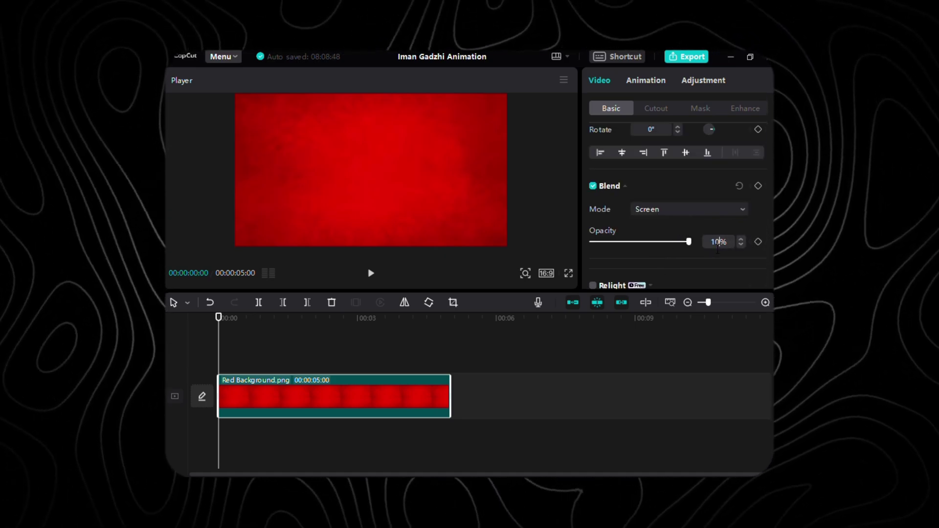
key(Return)
scroll(717, 249, up, 3)
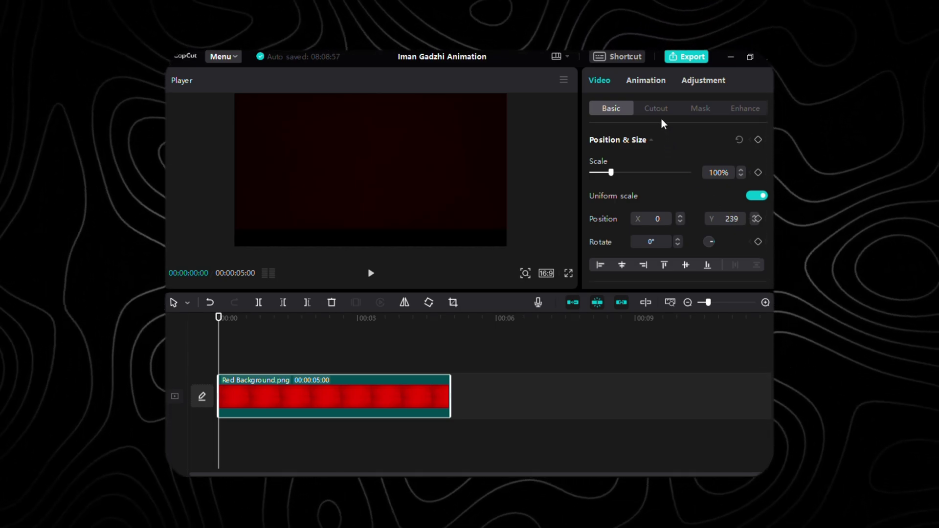
- Give the background a Horizontal mask at Y -224 with maximum feather
click(690, 108)
click(665, 181)
scroll(680, 202, down, 5)
click(727, 223)
text(-224)
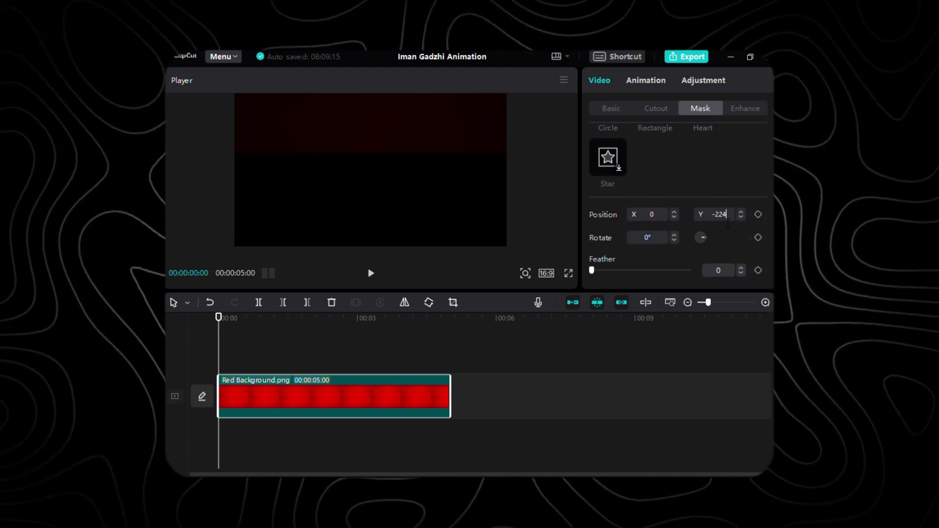
drag(592, 270, 689, 270)
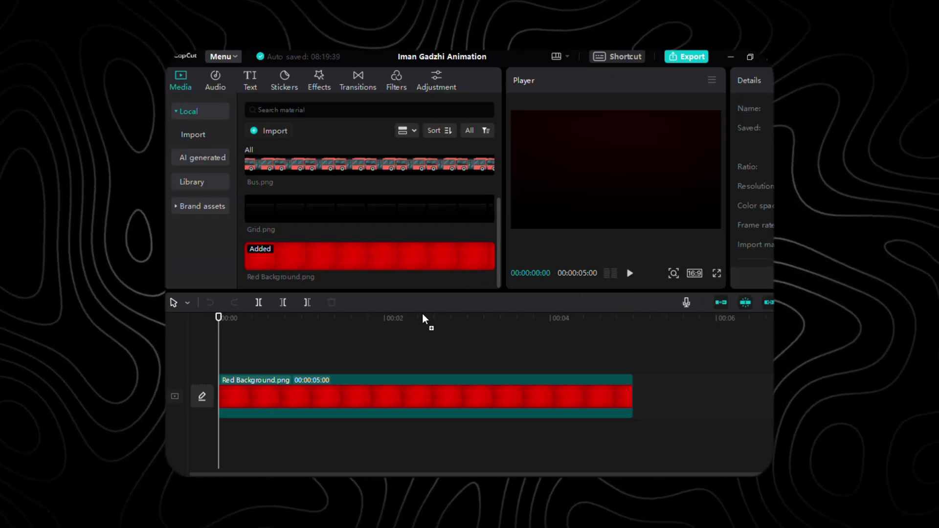
- Place Grid.png above the background at 350% scale with blending enabled
drag(418, 319, 344, 383)
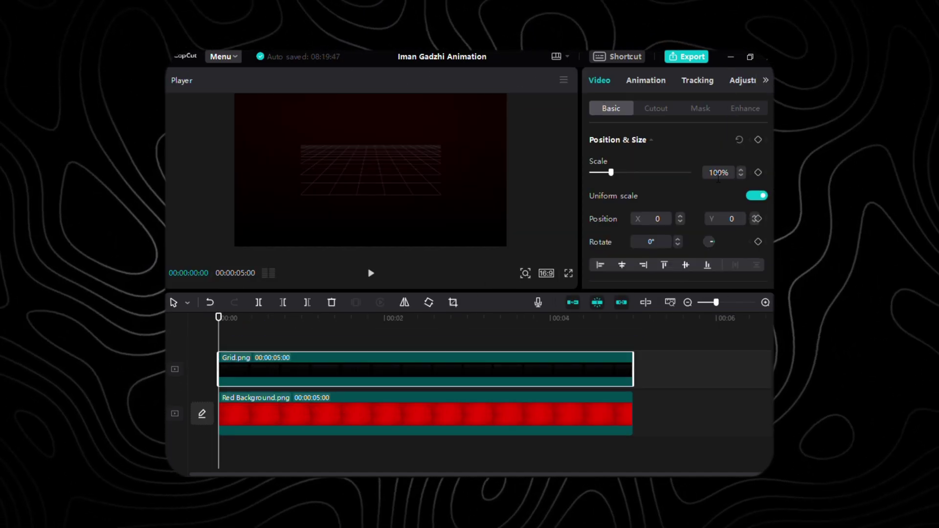
double_click(718, 172)
text(350)
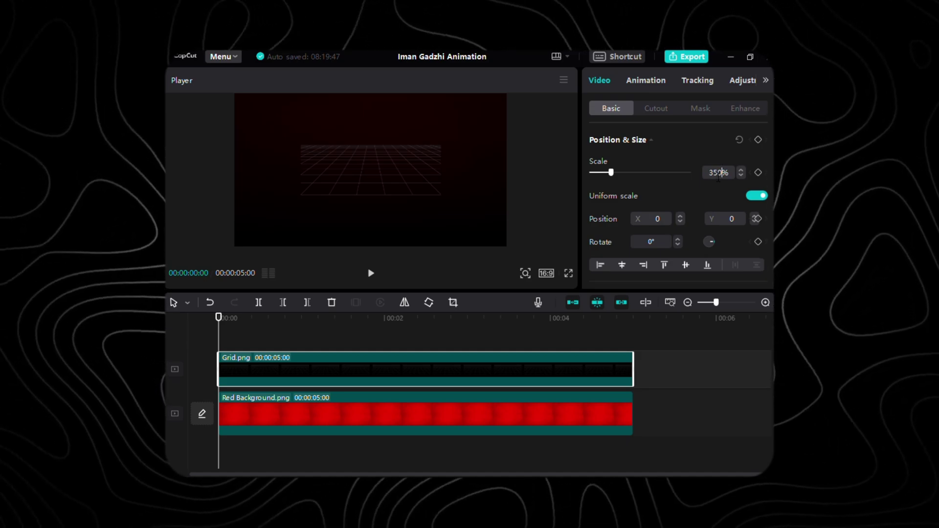
key(Return)
scroll(685, 196, down, 5)
click(616, 168)
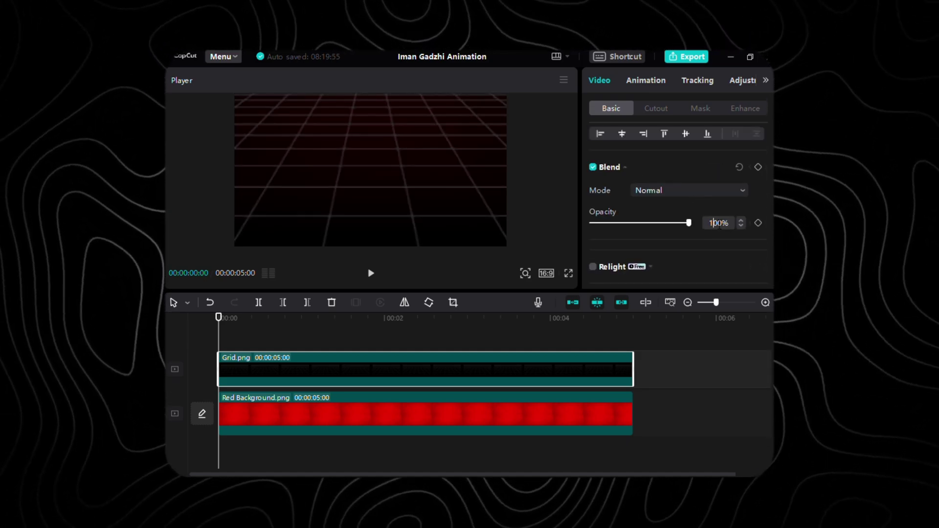
scroll(685, 224, up, 5)
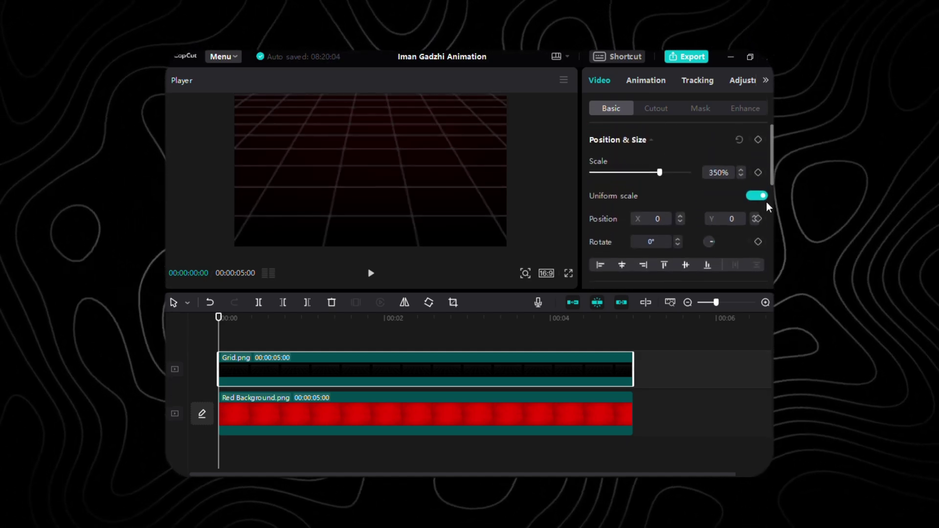
- Keyframe the grid's starting position at X 450, Y -979
click(757, 219)
click(667, 220)
text(4)
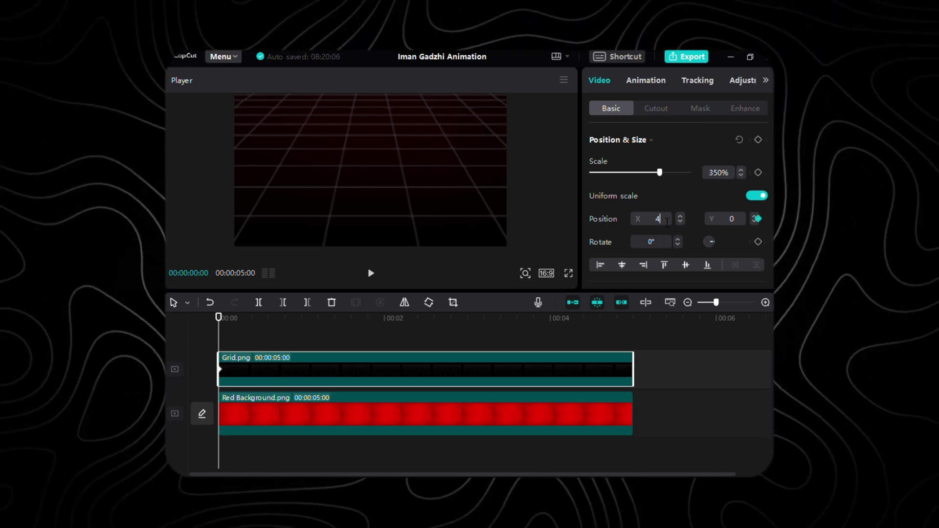
text(50)
key(Return)
click(732, 219)
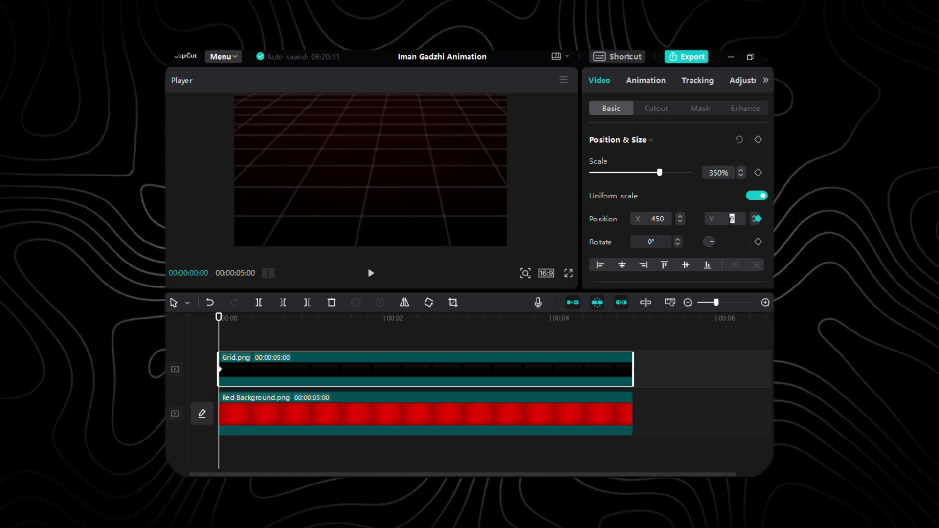
text(-979)
key(Return)
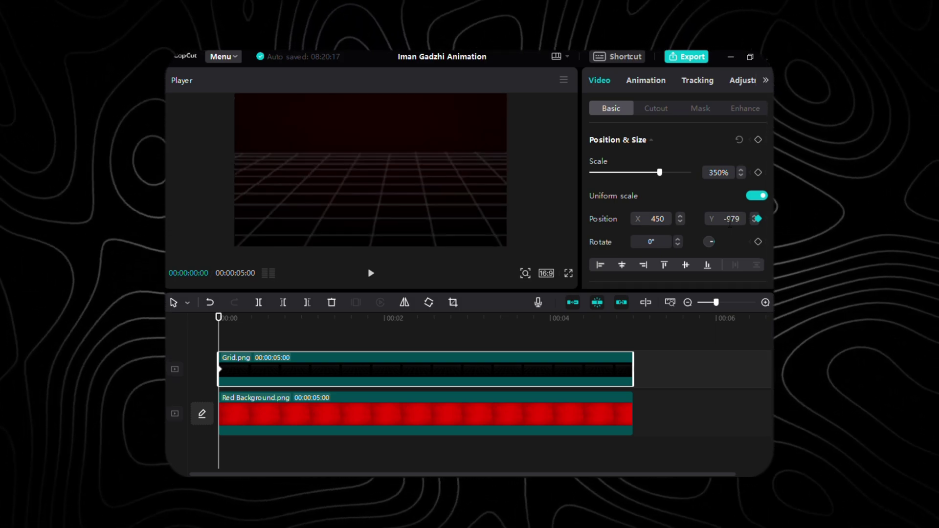
- Add position keyframes at 00:00:00:29 (X -647) and 00:00:03:10 holding that position
key(Right)
key(Right)
key(Right)
key(Right)
key(Right)
key(Right)
key(Right)
key(Right)
key(Right)
key(Right)
key(Right)
key(Right)
key(Right)
key(Right)
key(Right)
key(Right)
key(Right)
key(Right)
key(Right)
key(Right)
click(757, 219)
click(658, 219)
text(-647)
key(Return)
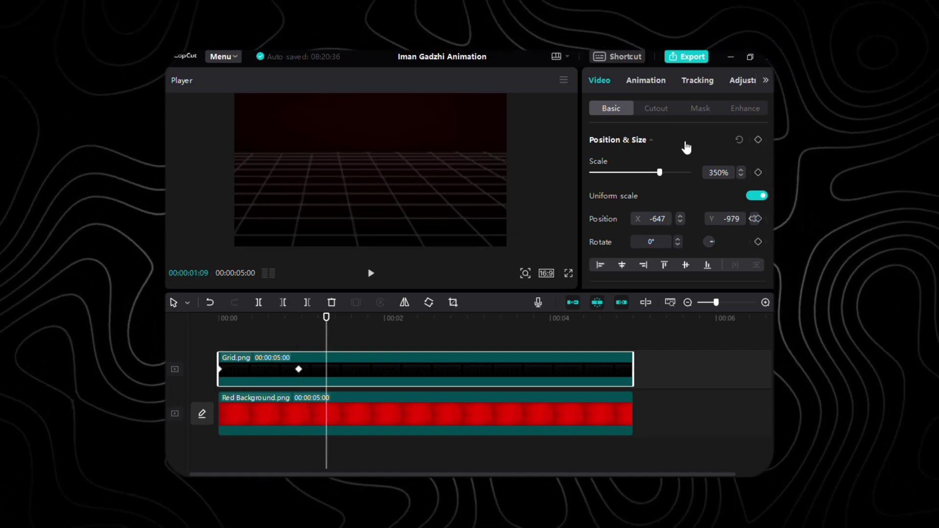
key(Right)
key(Right)
key(Right)
key(Right)
key(Right)
key(Right)
key(Right)
key(Right)
key(Right)
key(Right)
key(Right)
key(Right)
key(Right)
key(Right)
key(Right)
key(Right)
key(Right)
key(Right)
key(Right)
key(Right)
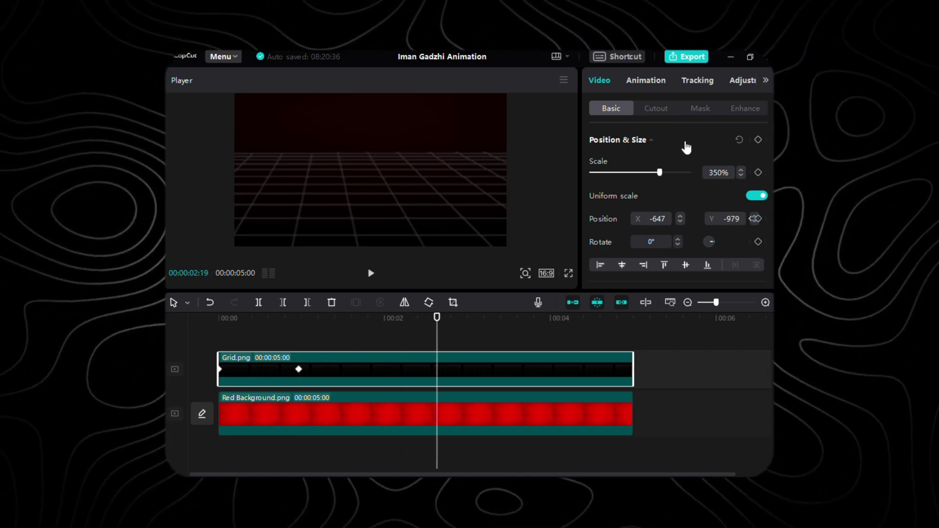
key(Right)
key(Right)
key(Right)
key(Right)
key(Right)
key(Right)
key(Right)
key(Right)
key(Right)
key(Right)
key(Right)
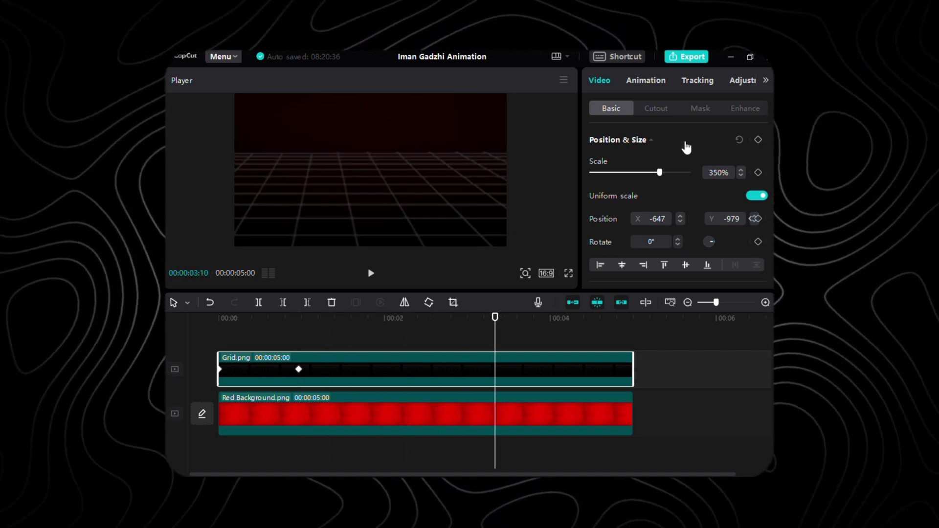
click(756, 219)
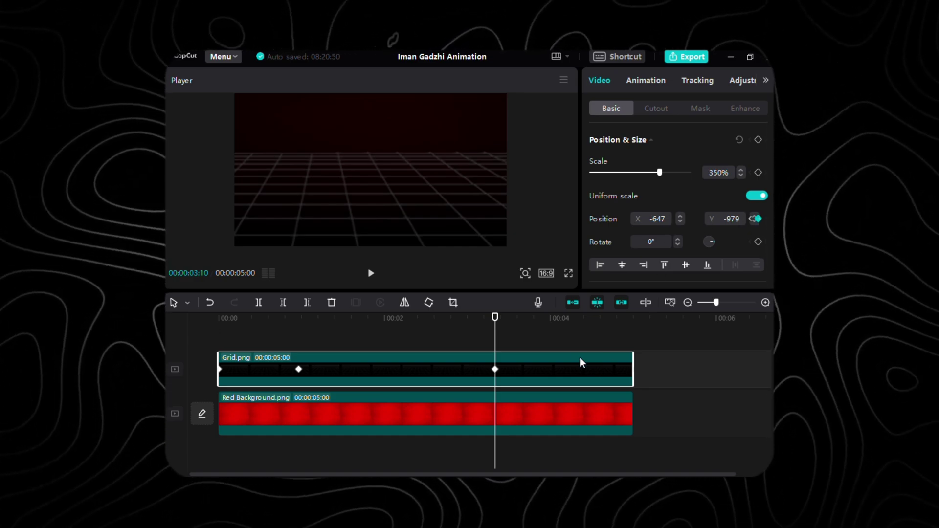
- Add a final position keyframe at 00:00:04:27 with X -1384
key(Right)
key(Right)
key(Right)
key(Right)
key(Right)
key(Right)
key(Right)
key(Right)
key(Right)
key(Right)
key(Right)
key(Right)
key(Right)
key(Right)
key(Right)
key(Right)
key(Right)
key(Right)
key(Right)
key(Right)
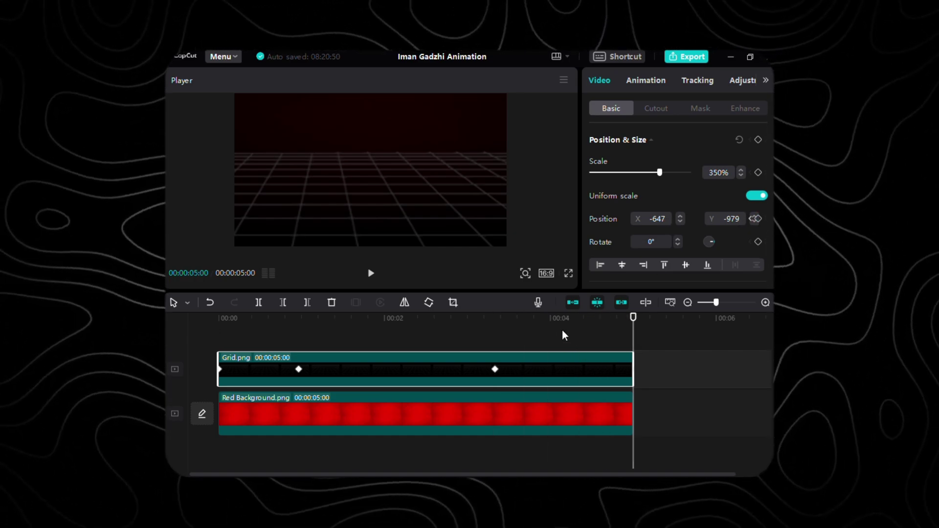
key(Left)
key(Left)
click(756, 219)
click(658, 218)
text(-1384)
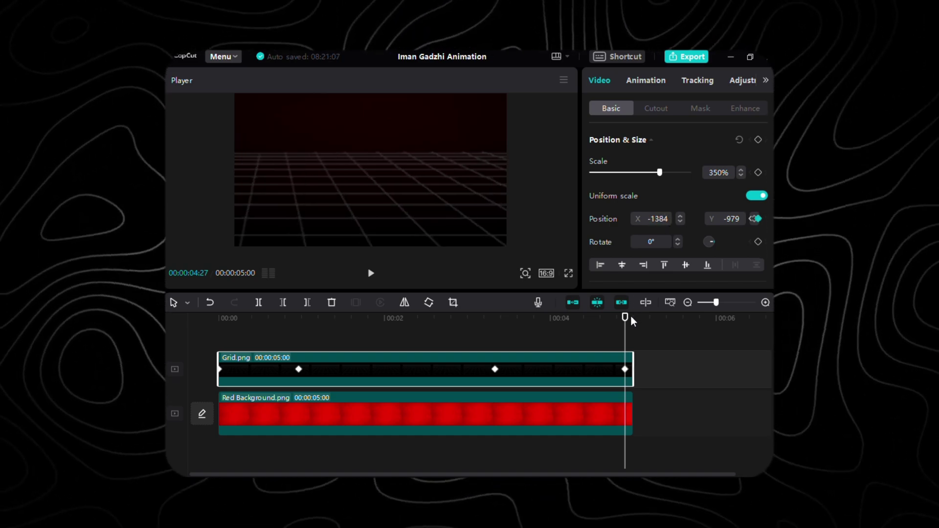
- Expand the grid's x position curve and select the 00:00:00:29 keyframe
click(371, 366)
click(626, 361)
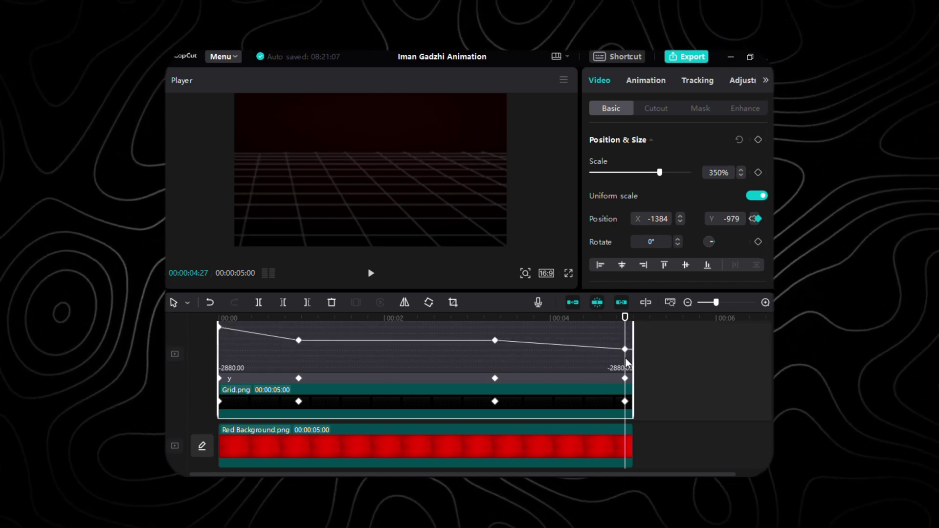
click(306, 376)
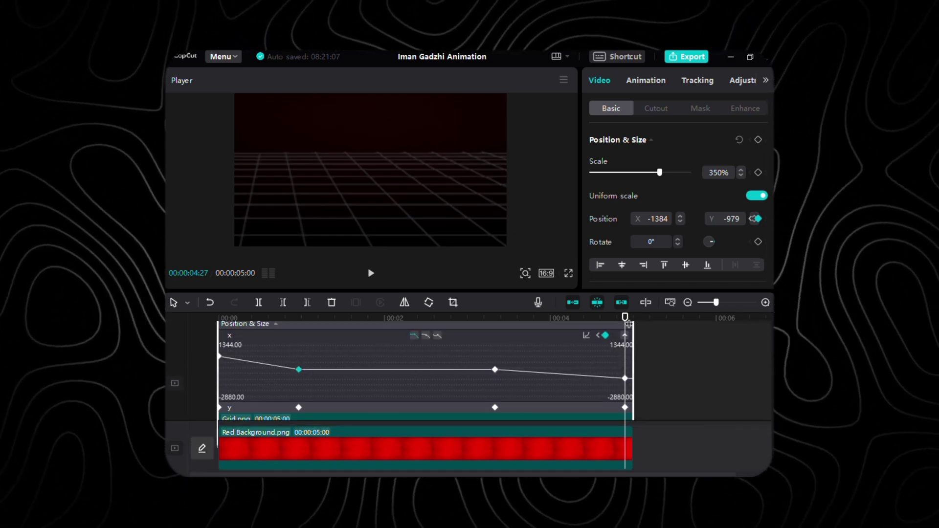
drag(629, 325, 298, 350)
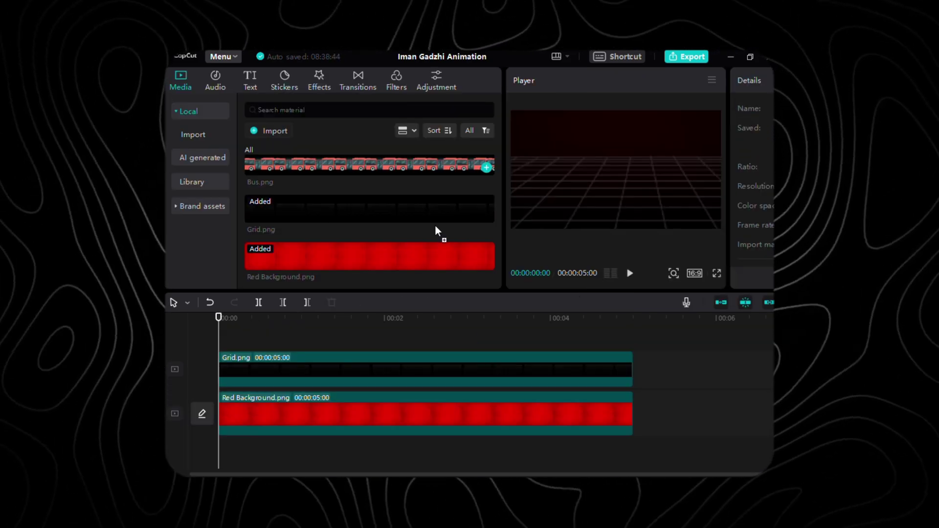
- Add Bus.png on a new top track at 87% scale
drag(438, 240, 328, 366)
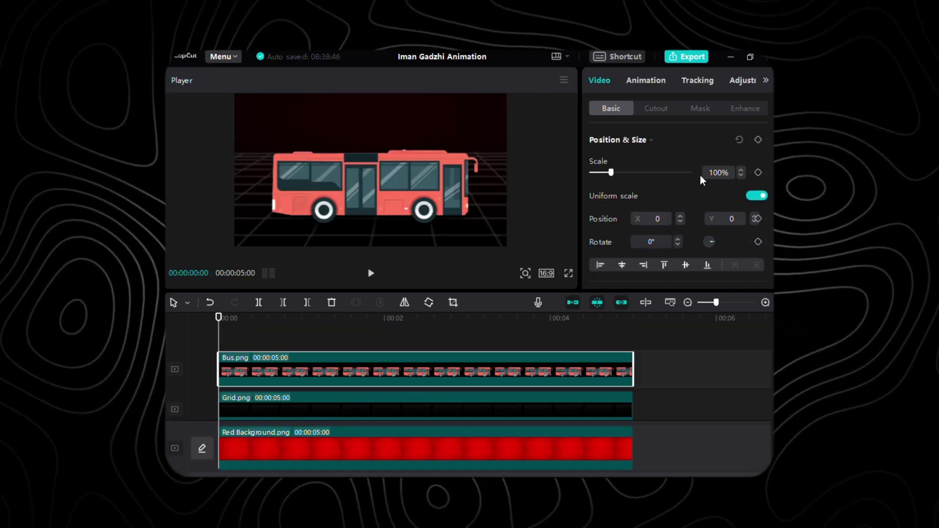
click(716, 174)
text(87)
key(Return)
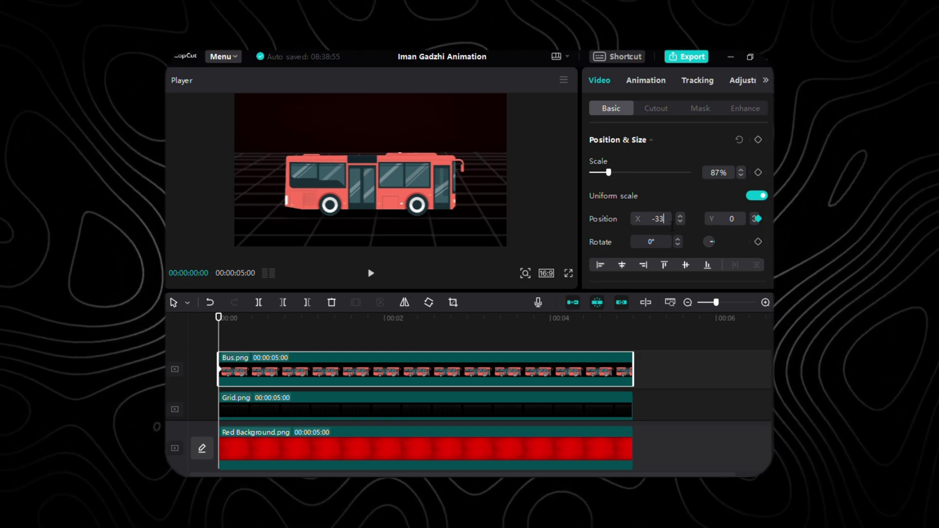
- Keyframe the bus from X -3329 at the start to X 0 at two seconds
click(672, 226)
text(-3329)
key(Return)
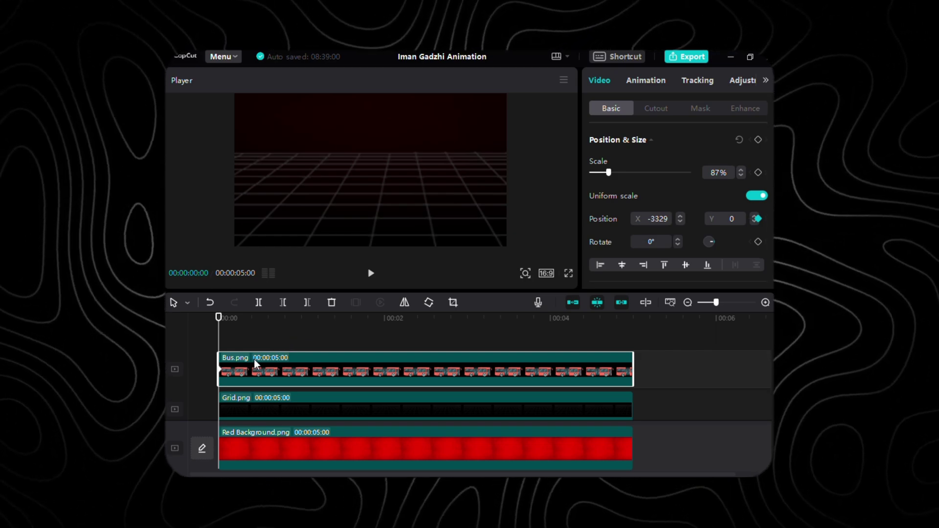
key(Right)
key(Right)
key(Right)
key(Right)
key(Right)
key(Right)
key(Right)
key(Right)
key(Right)
key(Right)
key(Right)
key(Right)
key(Right)
key(Right)
key(Right)
key(Right)
key(Right)
key(Right)
key(Right)
key(Right)
key(Right)
key(Right)
key(Right)
key(Right)
key(Right)
key(Right)
key(Right)
key(Right)
key(Right)
key(Right)
key(Right)
key(Right)
key(Right)
key(Right)
key(Right)
key(Right)
key(Right)
key(Right)
key(Right)
key(Right)
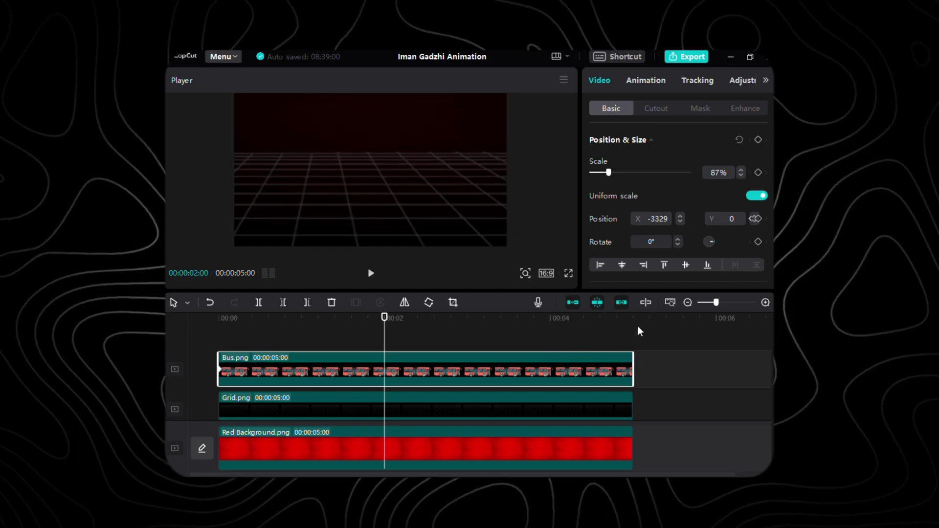
click(757, 219)
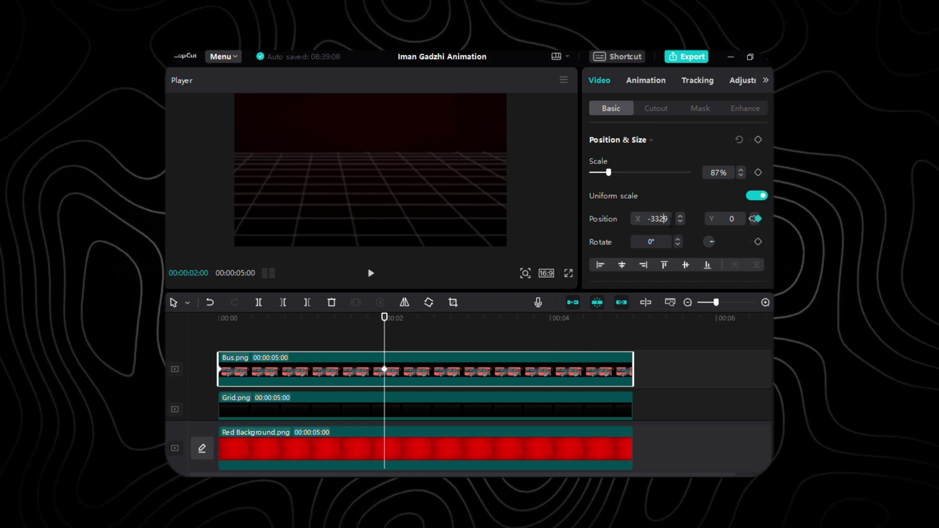
click(666, 218)
text(0)
key(Return)
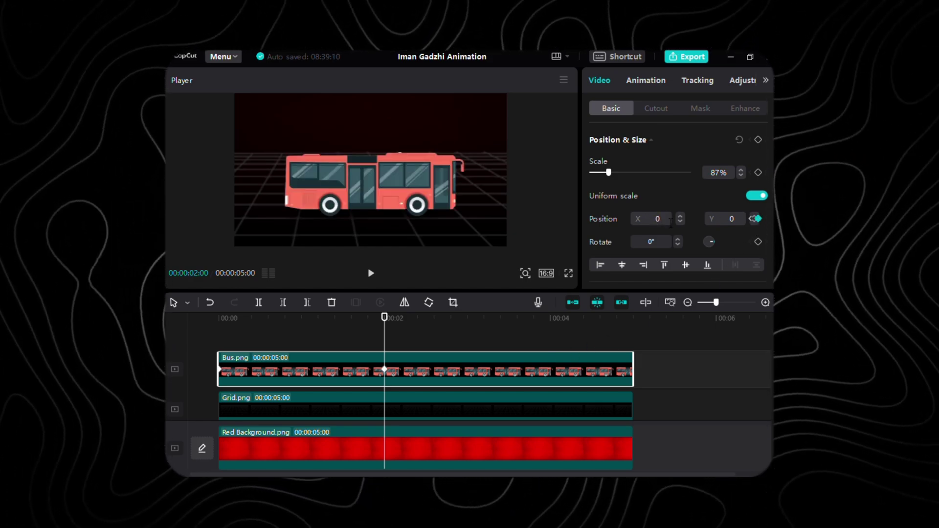
- Apply an ease preset to the bus's x position curve
click(421, 370)
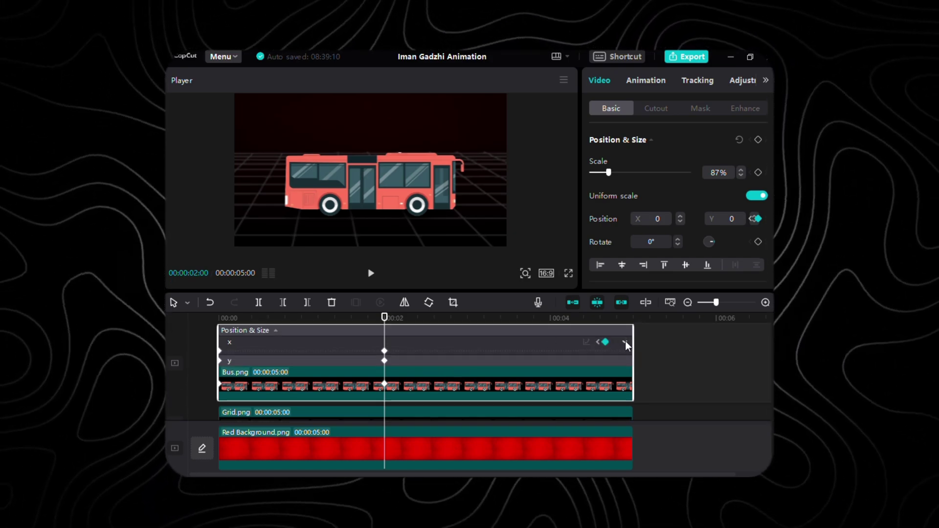
click(625, 342)
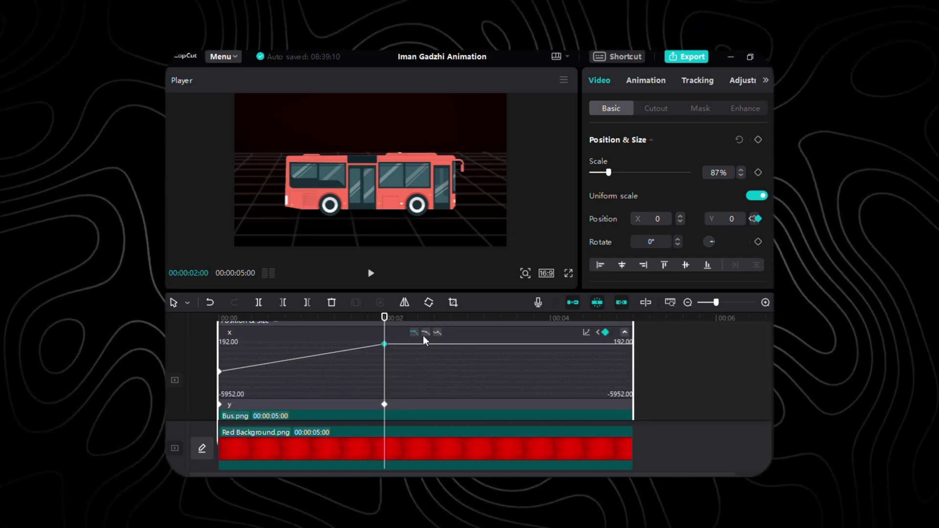
click(424, 333)
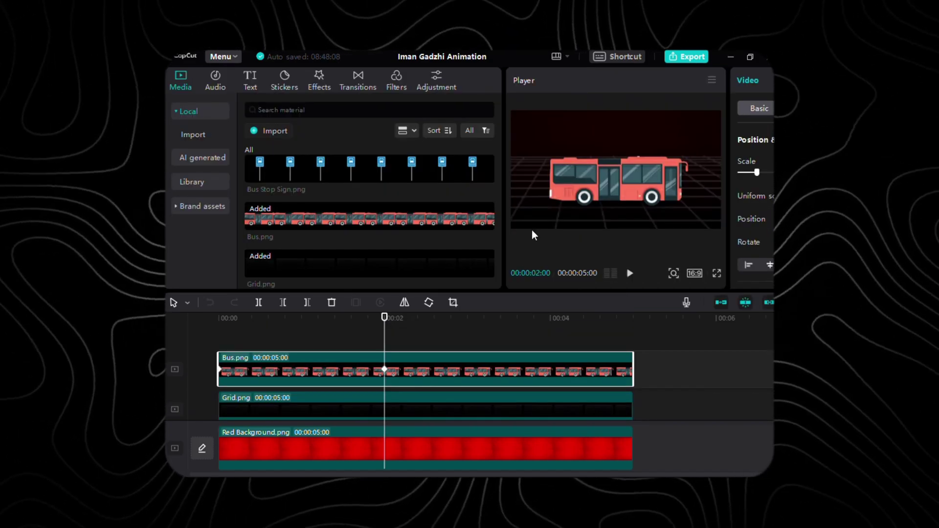
- Add Bus Stop Sign.png at 38% scale and set its X position to 768
drag(427, 175, 340, 359)
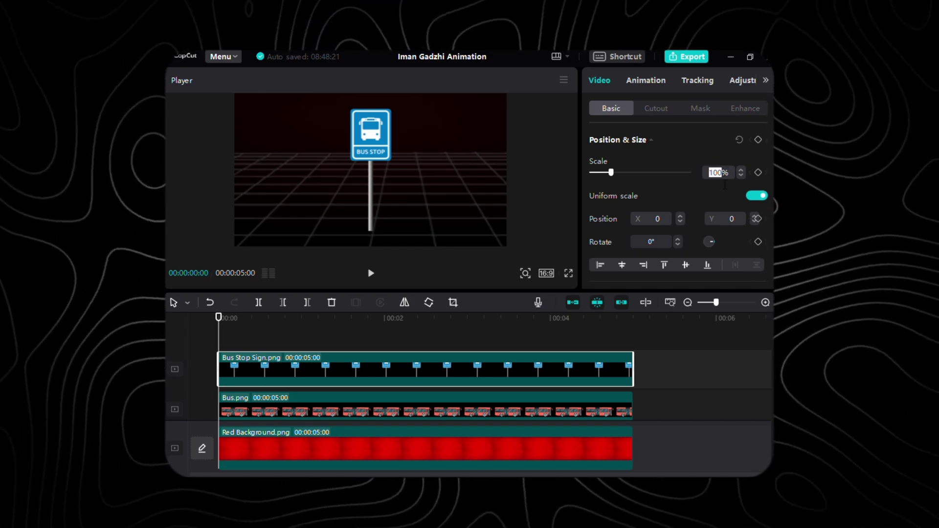
key(Return)
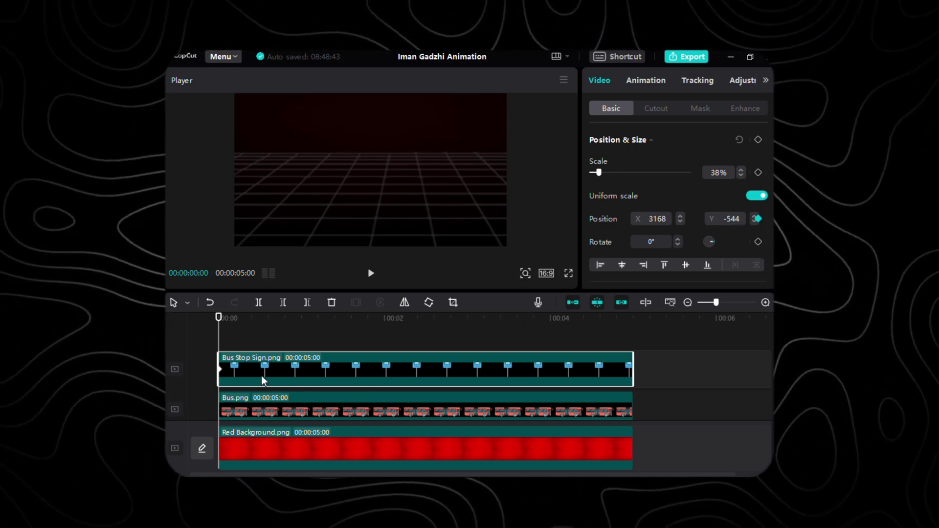
key(space)
key(space)
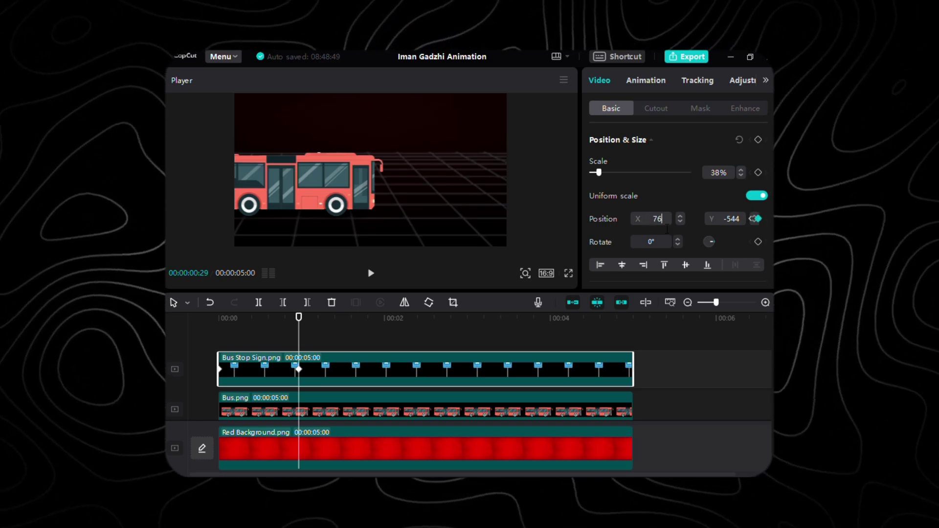
text(8)
key(Return)
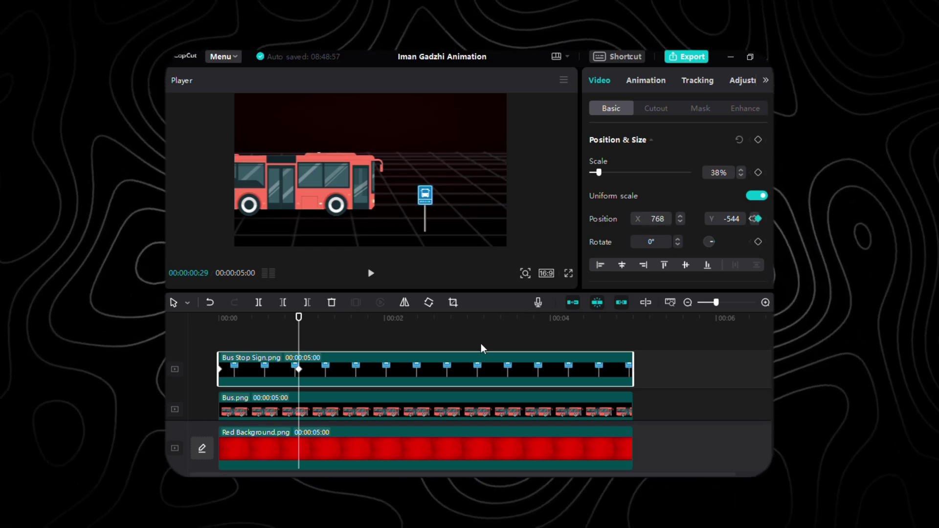
- Keyframe the sign at 00:00:03:10 and 00:00:04:27, moving it to X -775 at the end
key(space)
key(space)
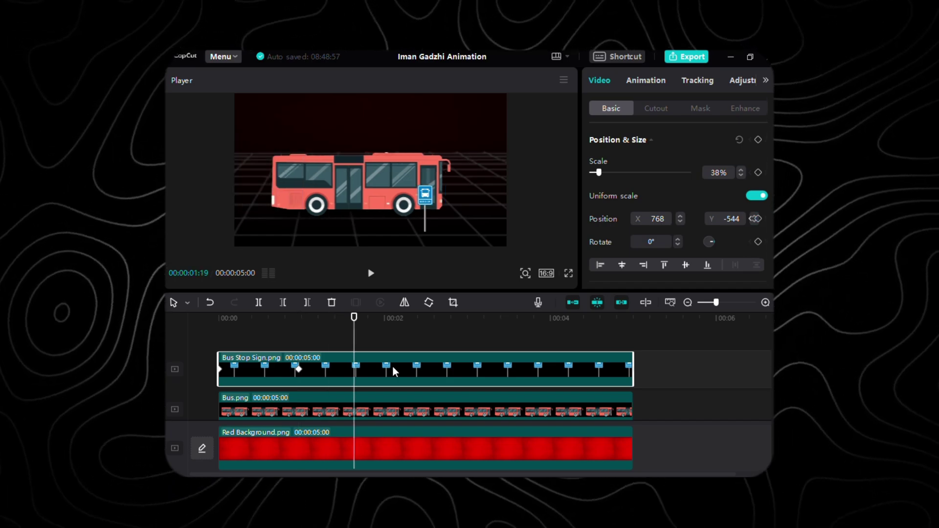
key(space)
key(space)
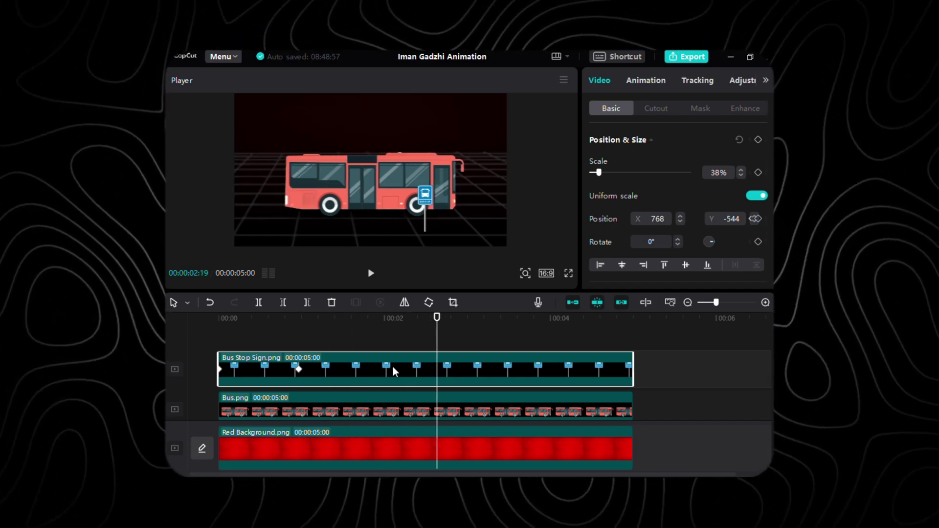
key(space)
key(space)
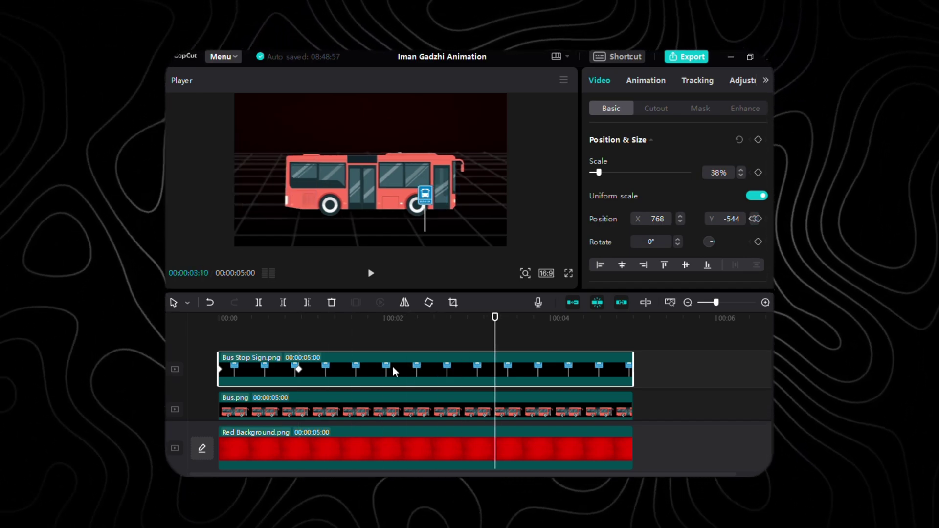
click(758, 218)
key(space)
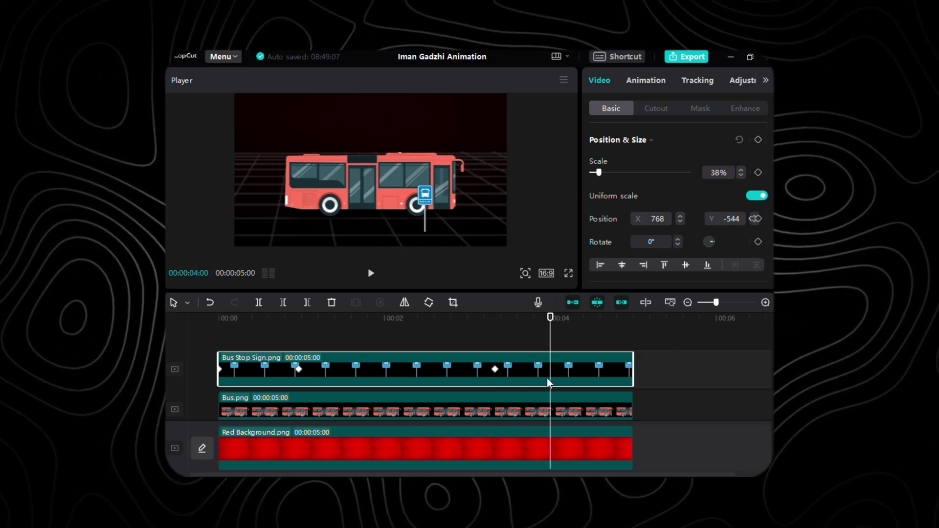
key(Left)
key(Left)
key(Left)
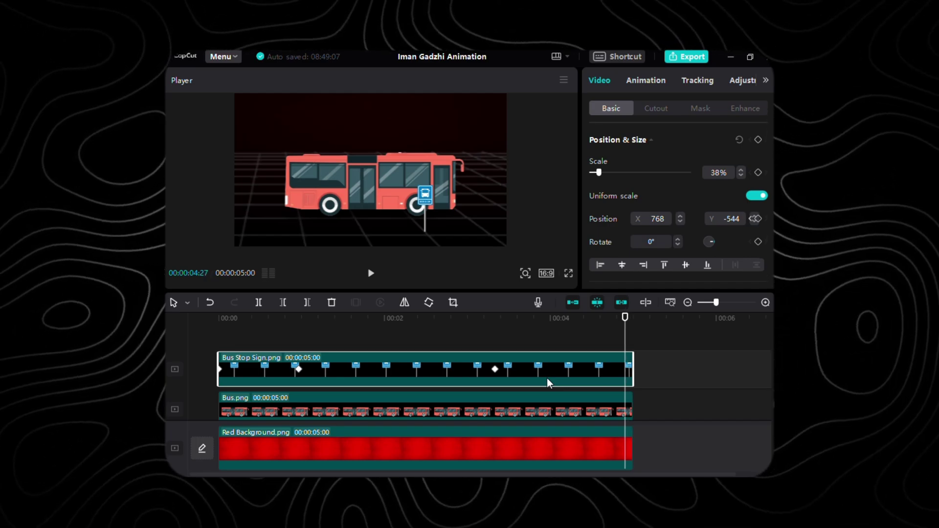
click(756, 218)
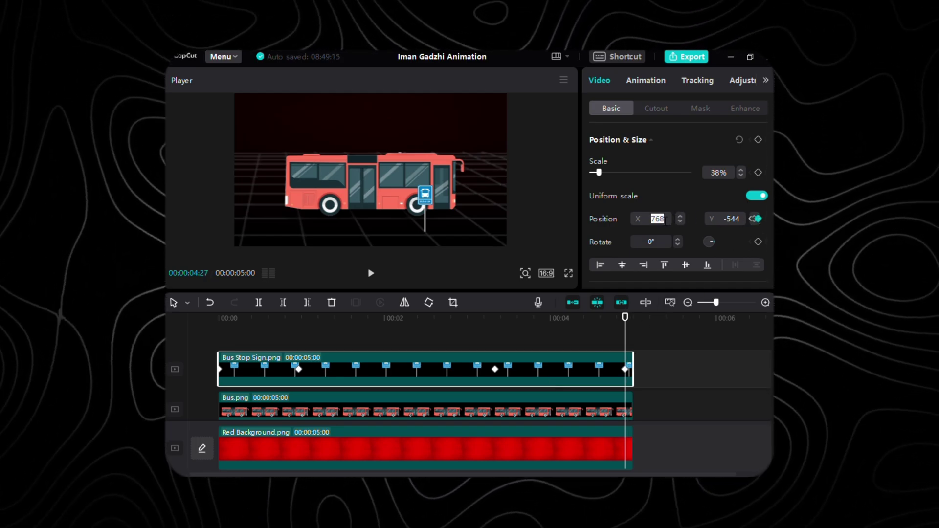
key(Return)
- Apply an ease preset at the first keyframe of the sign's x position curve
click(534, 365)
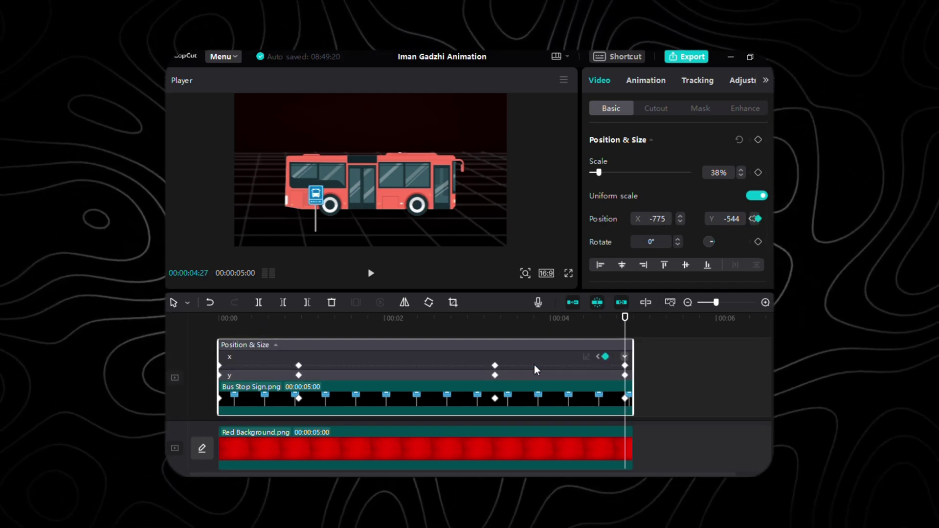
click(624, 369)
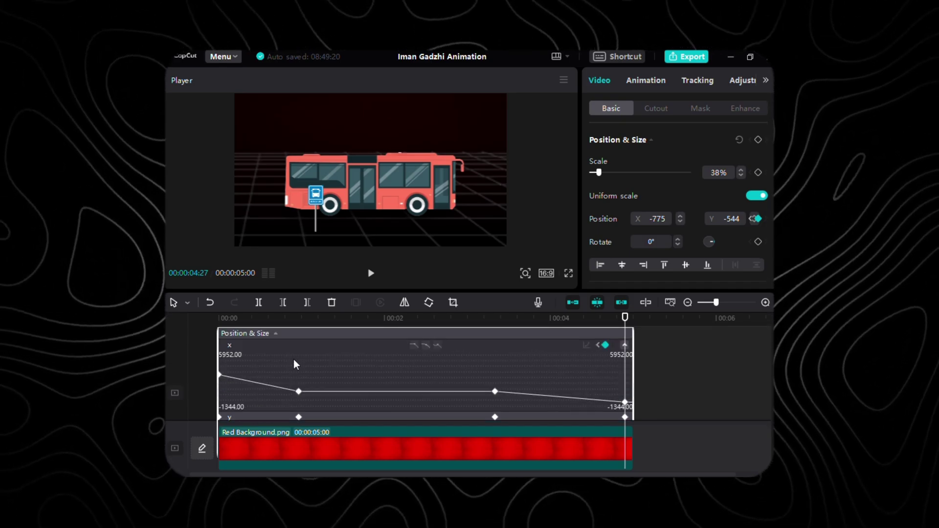
click(299, 391)
click(427, 344)
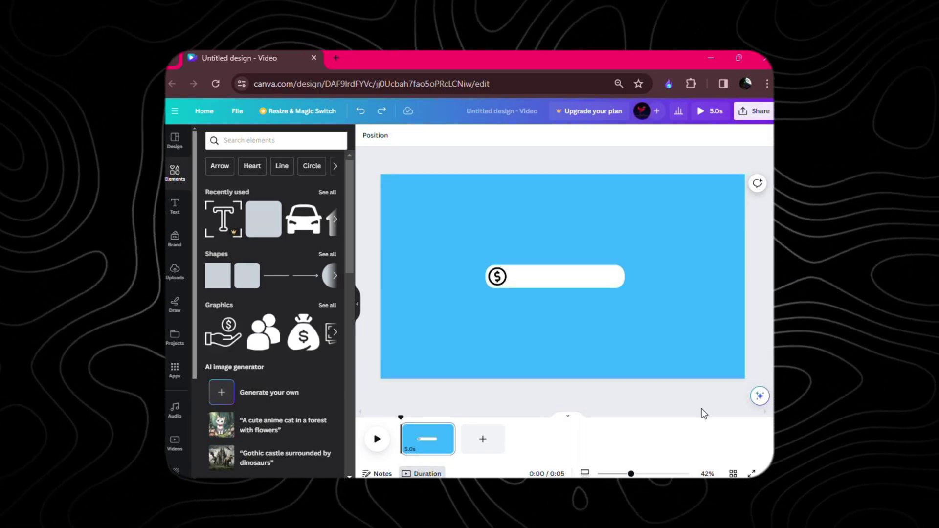
- Restore the $1.5k/month text inside the white dollar-icon pill
key(ctrl+y)
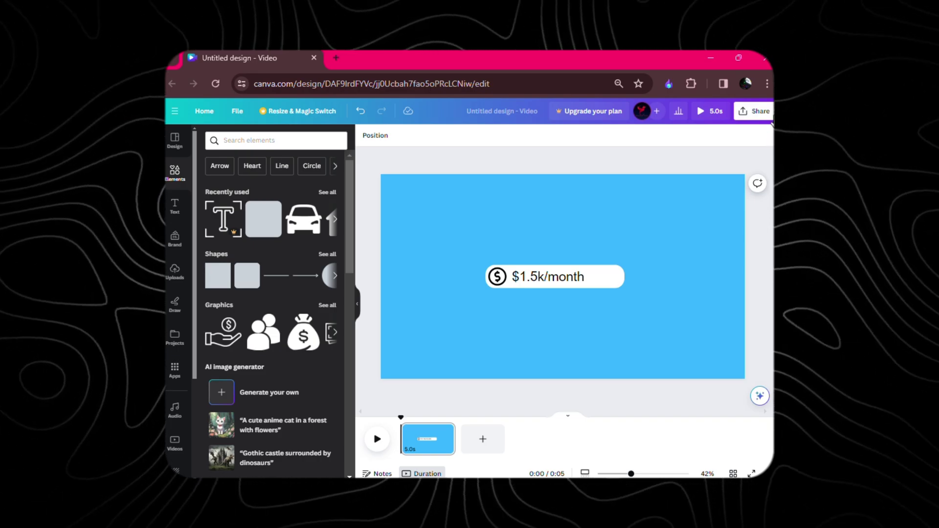
- Download the label design as a JPG instead of an MP4 Video
click(755, 111)
click(697, 337)
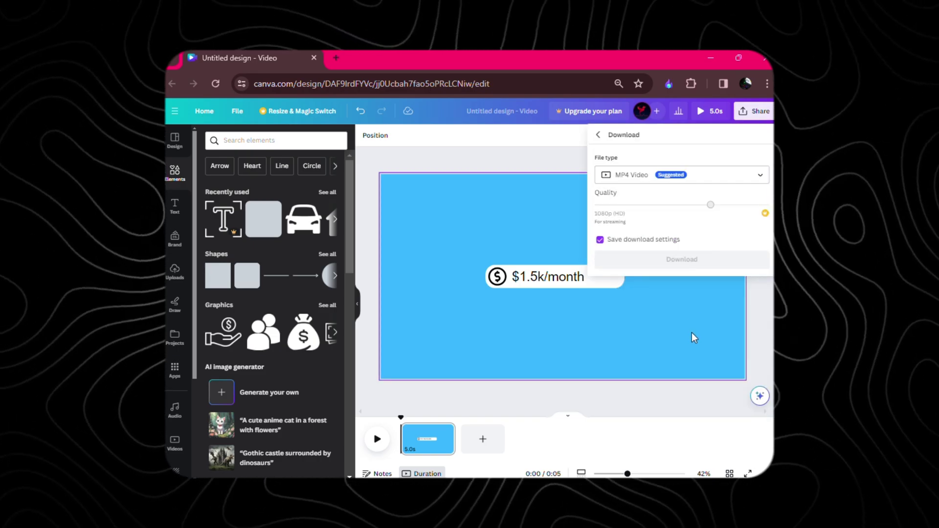
click(661, 181)
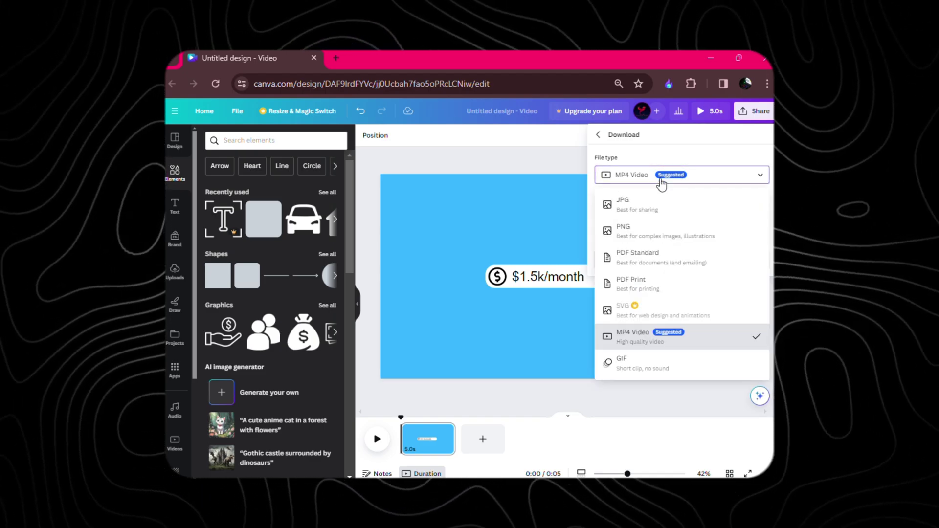
click(644, 206)
click(638, 288)
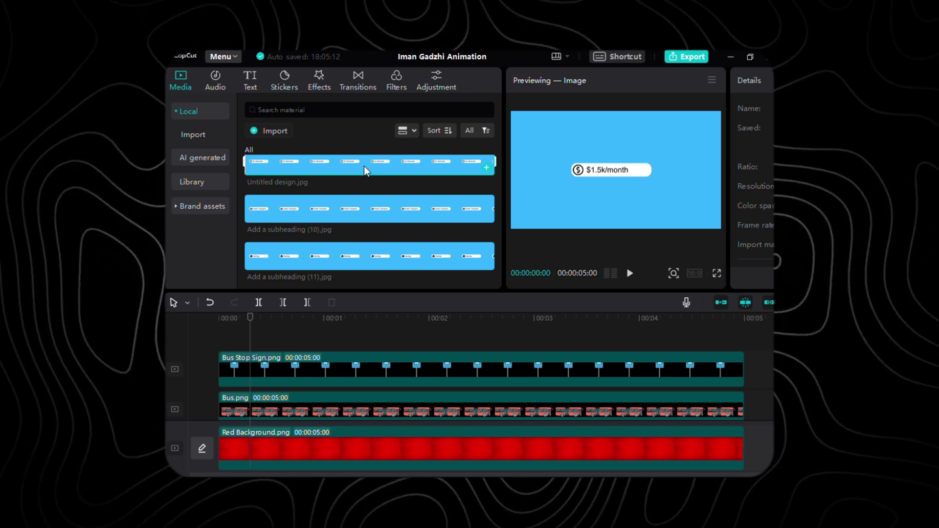
- Drop Untitled design.jpg onto a new top track and trim it to end at 5 seconds
drag(364, 165, 375, 353)
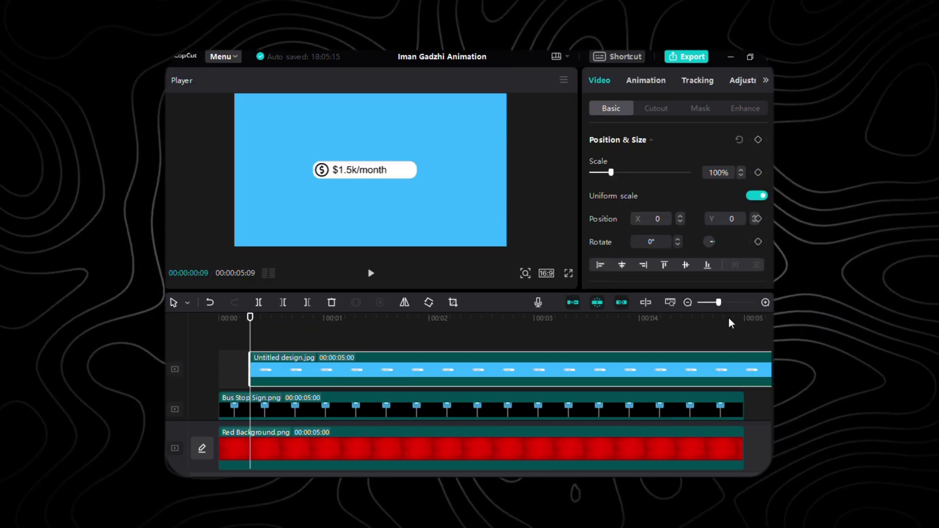
drag(728, 321, 747, 325)
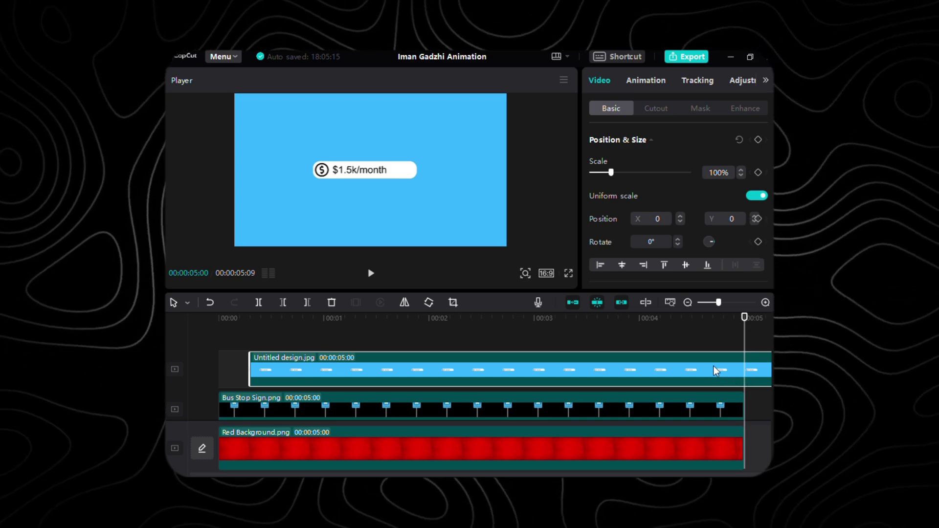
click(308, 303)
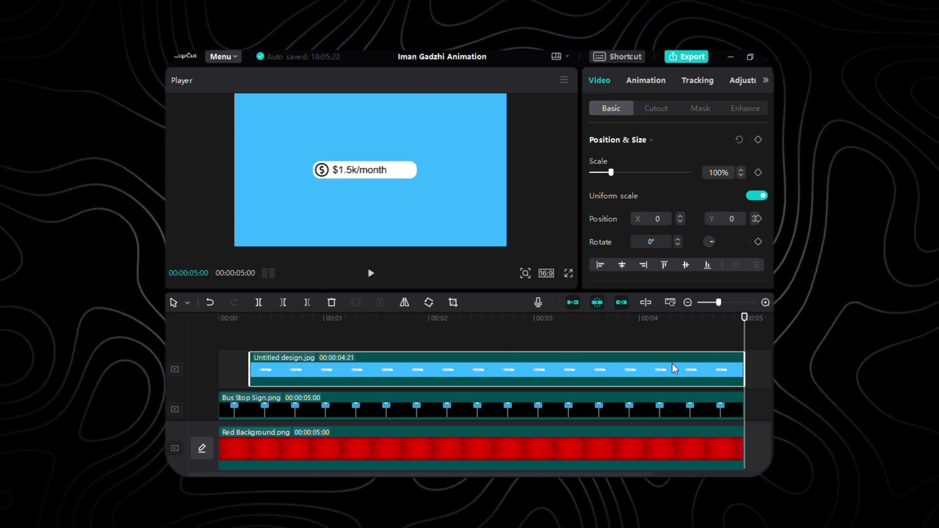
- Chroma-key out the label's blue background with strength 6
click(660, 109)
click(594, 140)
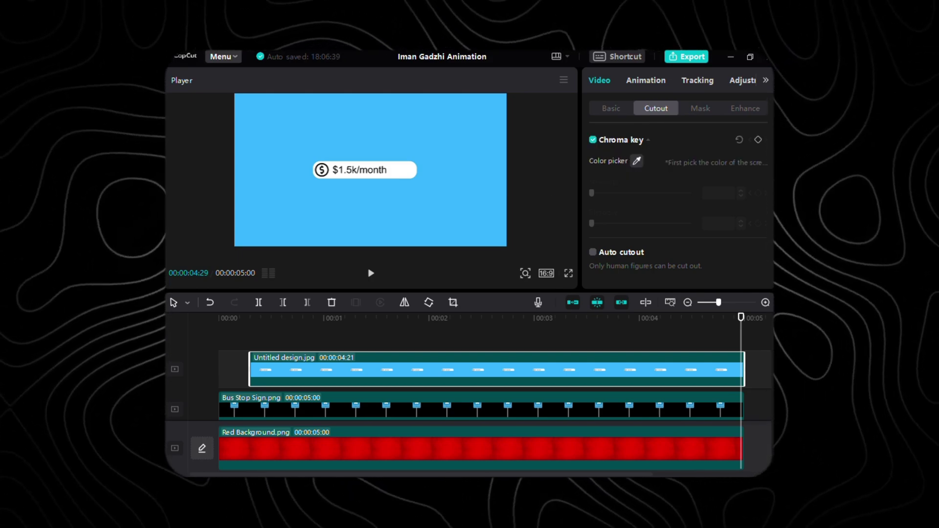
click(478, 180)
click(733, 195)
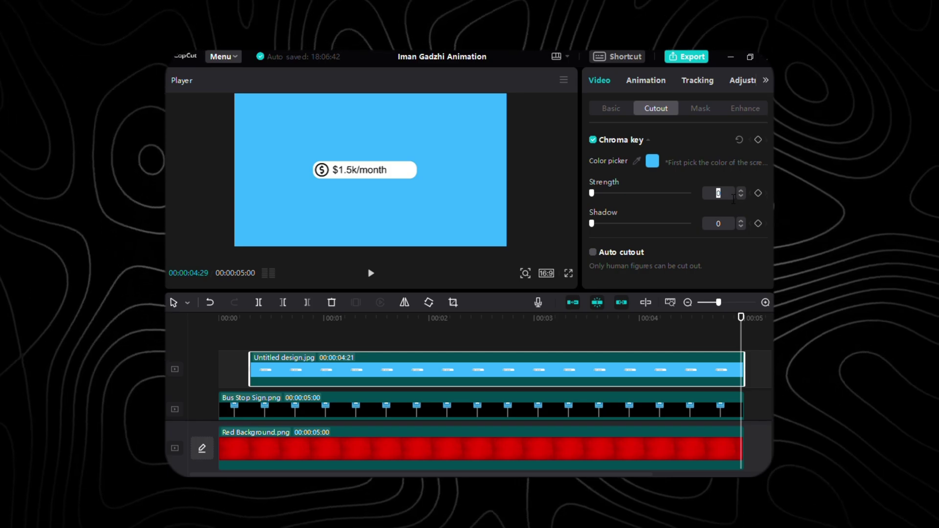
text(6)
key(Return)
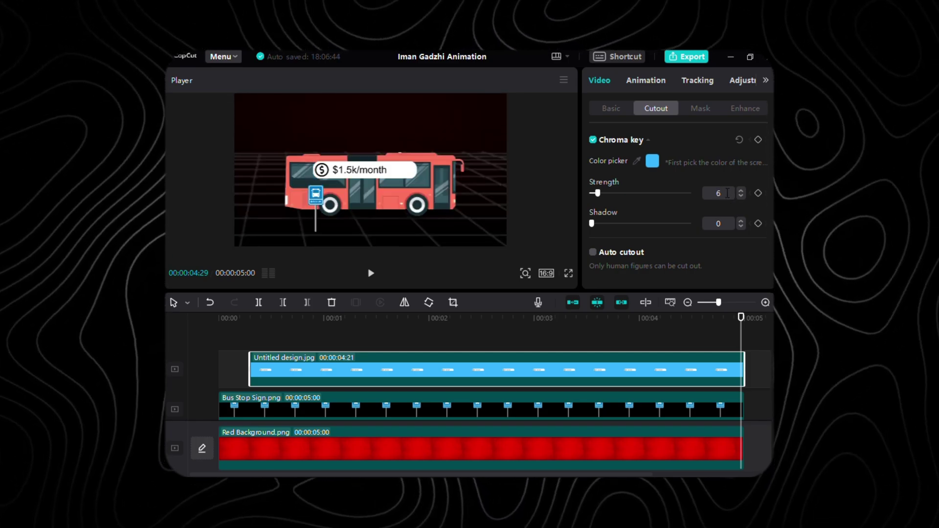
- Scale the label to 65% and move it to X -1093, Y 752
click(610, 107)
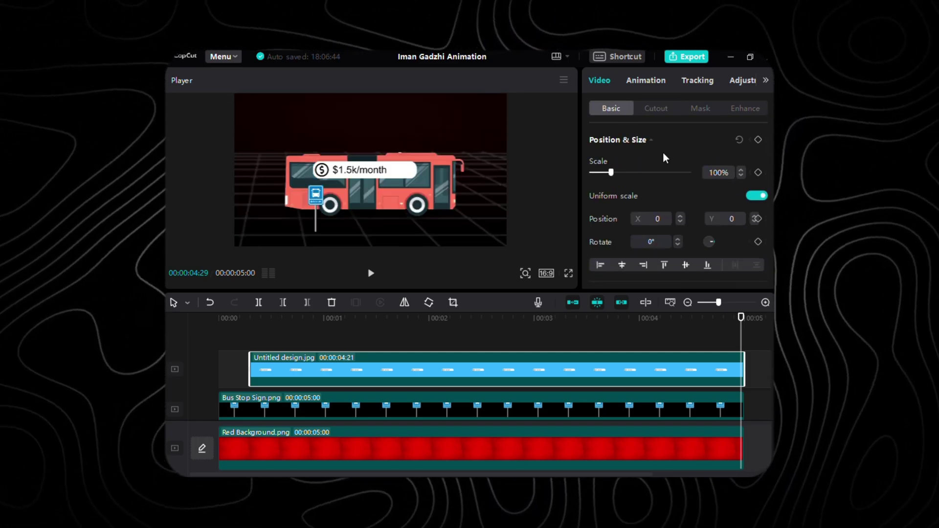
click(727, 177)
text(65)
key(Return)
click(657, 219)
text(-1093)
key(Return)
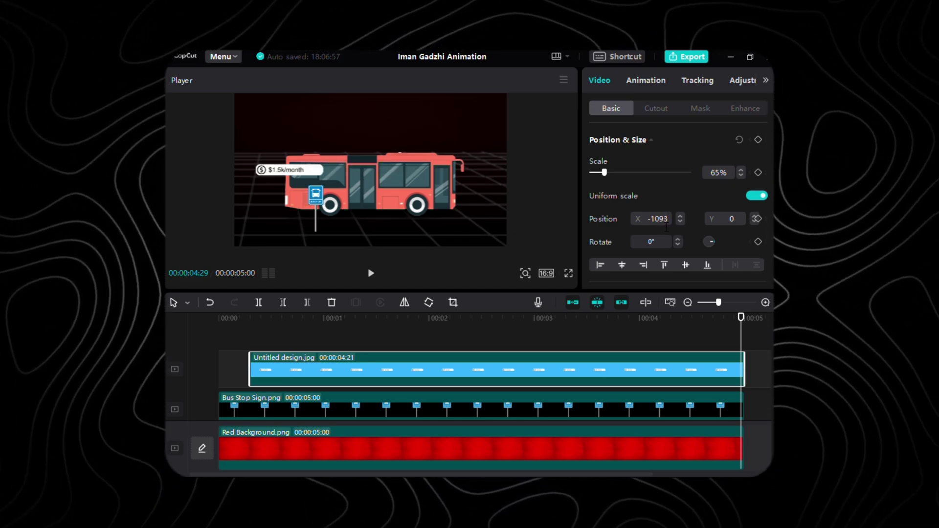
click(731, 218)
text(752)
key(Return)
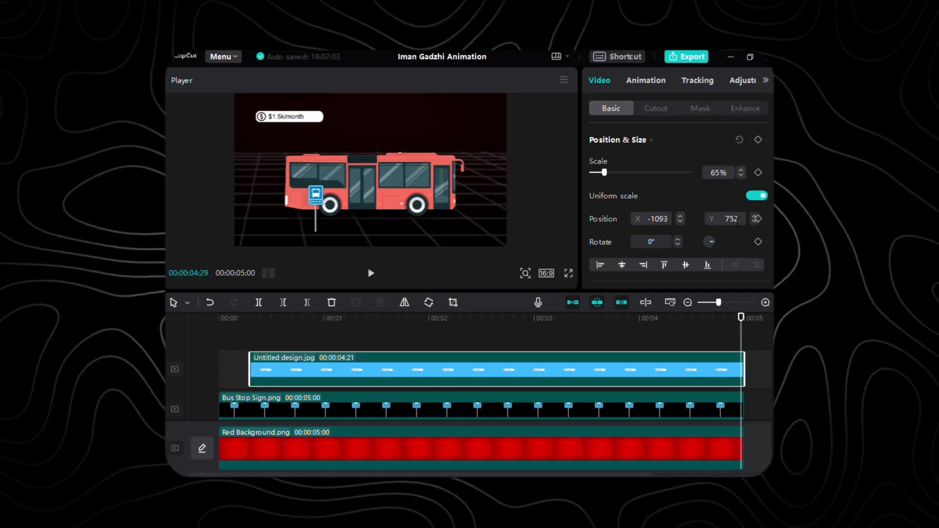
- Give the label a Slide Down entrance animation and paste a duplicate clip
click(646, 80)
scroll(705, 195, down, 3)
scroll(696, 196, down, 2)
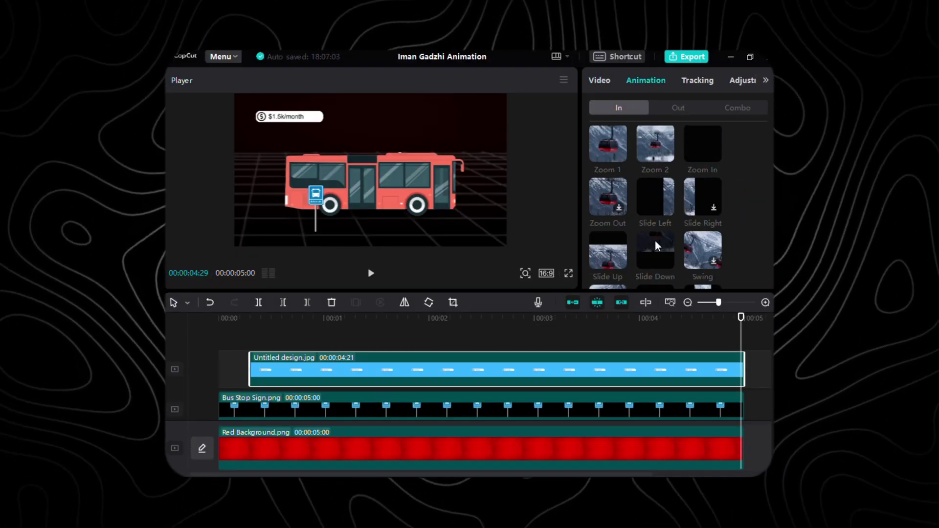
click(655, 249)
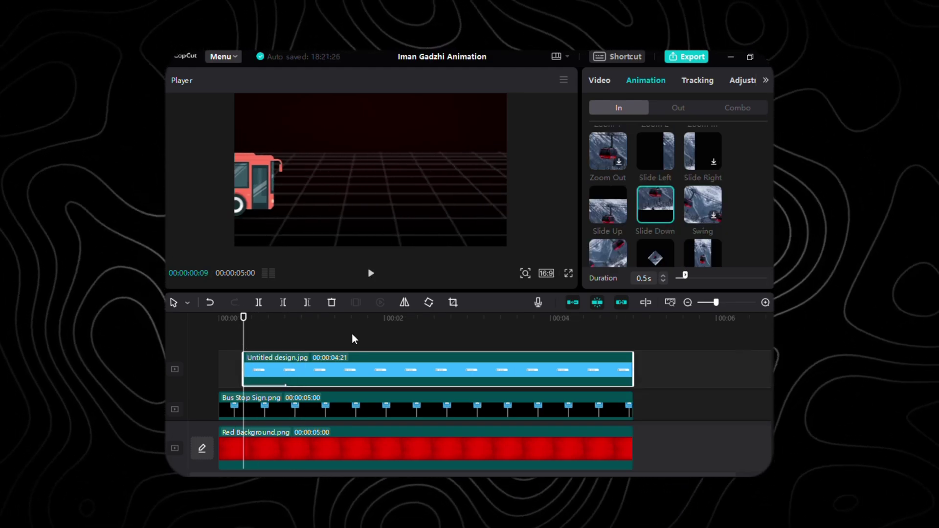
key(ctrl+v)
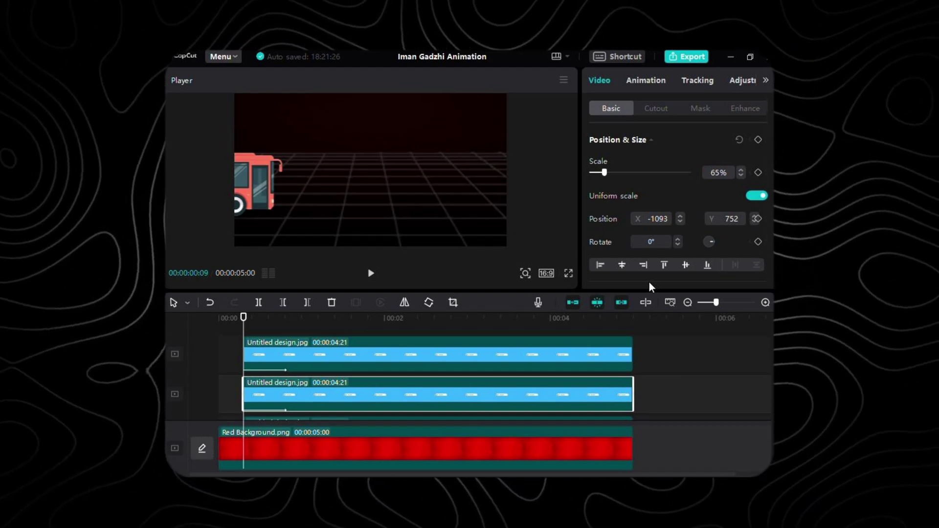
- Set the copy's X to 105, add Add a subheading (11).jpg, and extend the entrance to 1.0s
click(655, 227)
text(105)
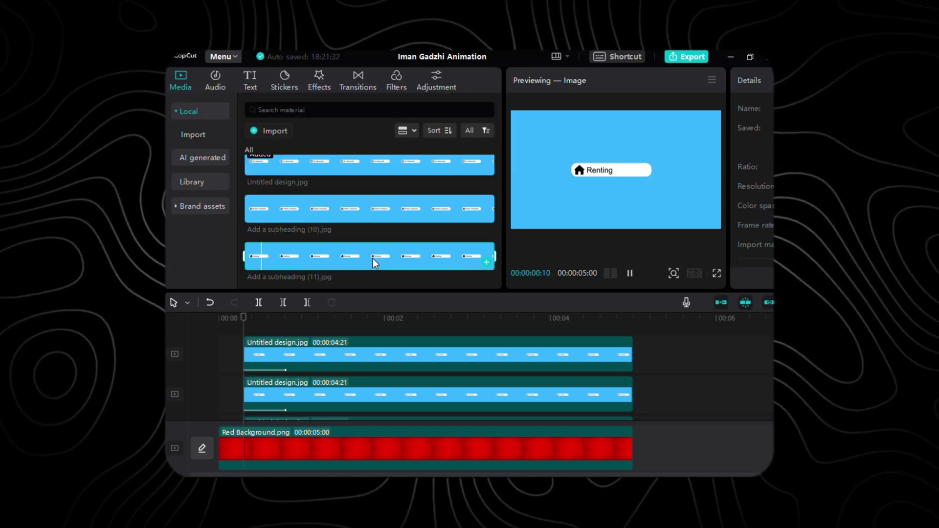
drag(373, 258, 448, 374)
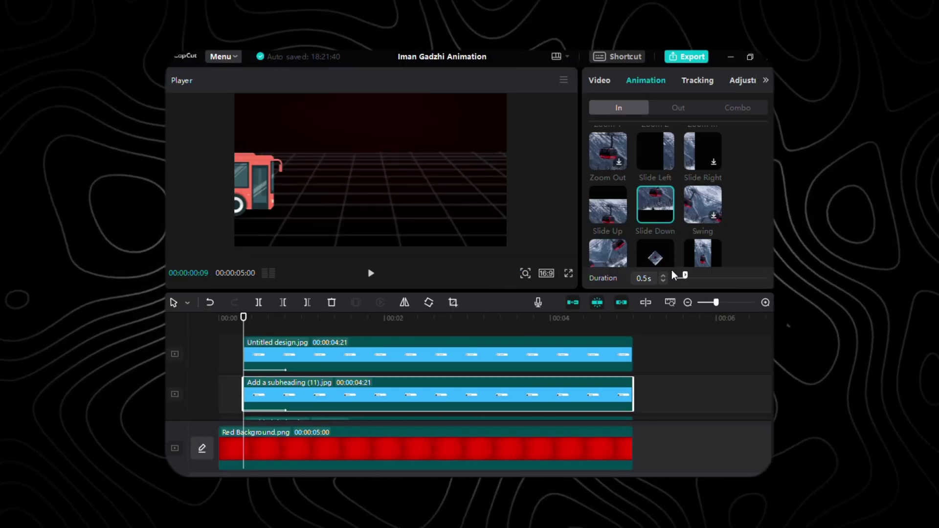
click(663, 275)
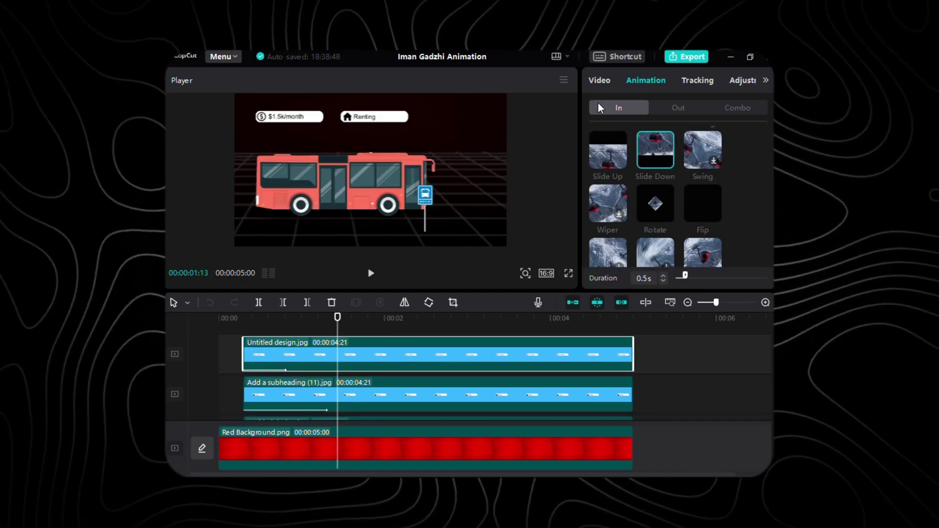
- Move the top label to X 1326 at right and lengthen its slide-down entrance to 1.5s
click(465, 348)
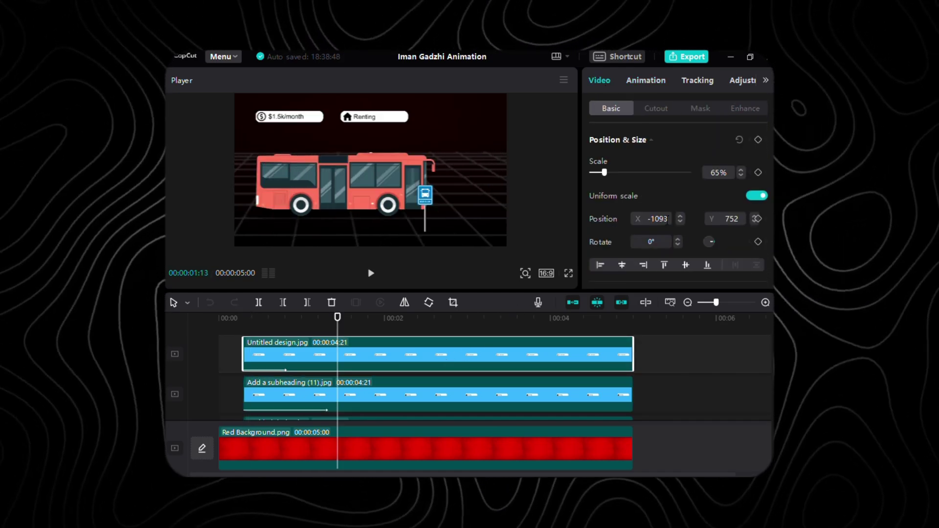
click(668, 220)
text(1326)
key(Return)
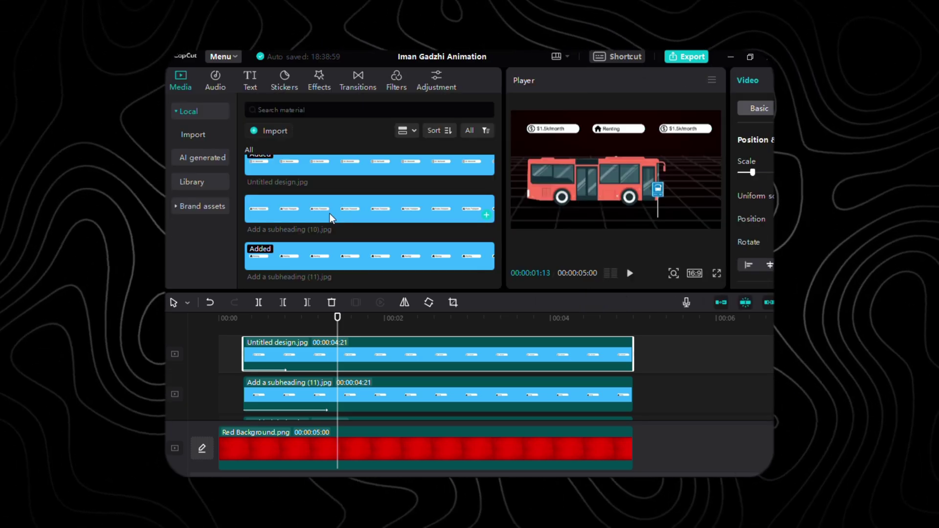
click(329, 213)
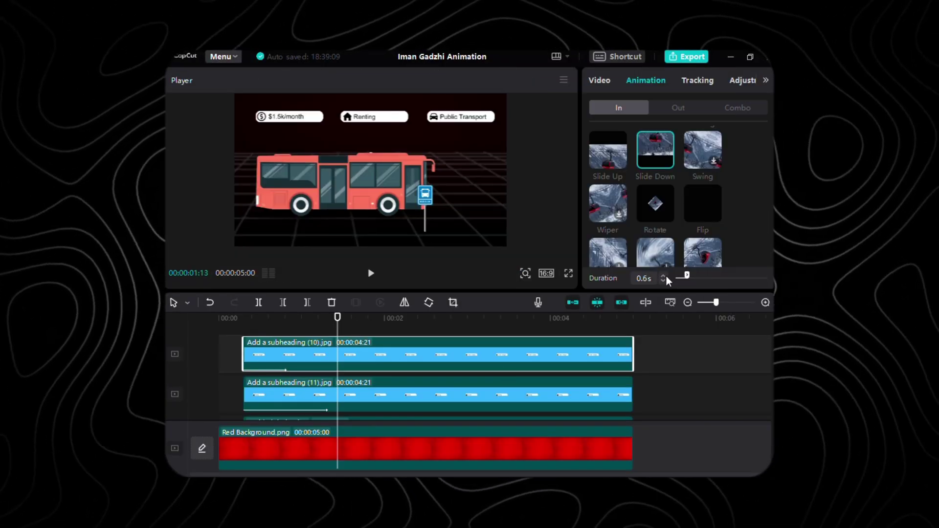
click(664, 277)
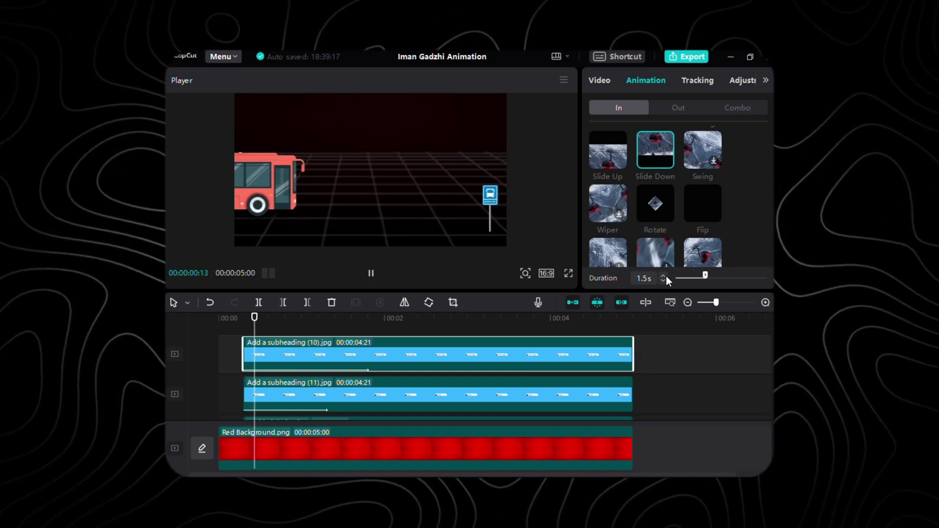